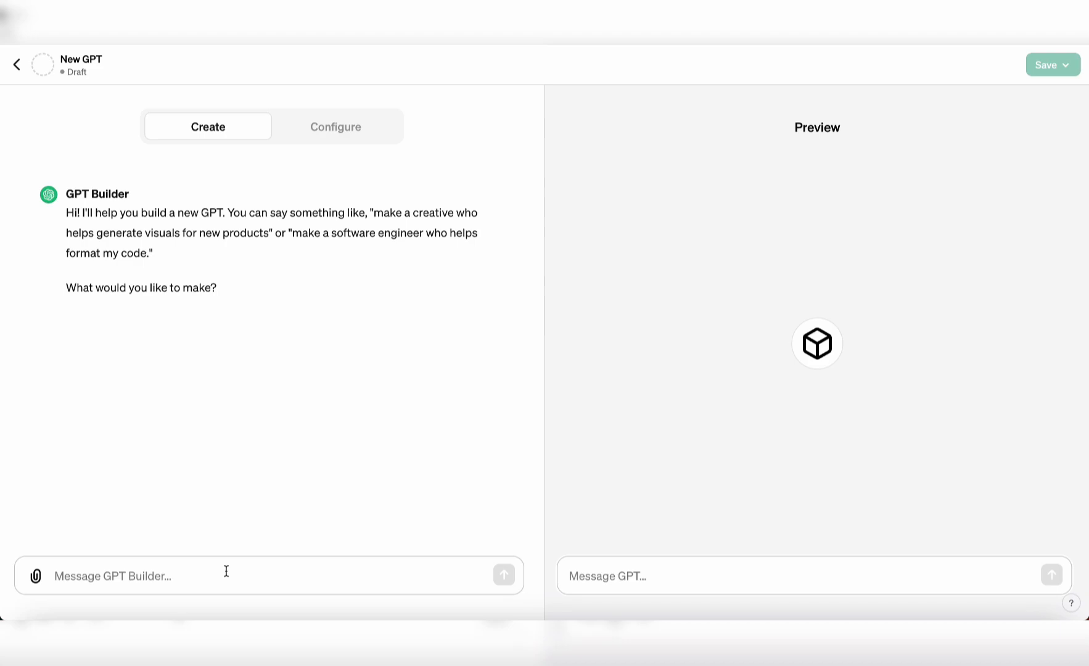
Step: Ask GPT Builder with "je veux créer un gpt capable d'écrire un scénario de film" and name the new GPT "Scénariste GPT"
click(222, 574)
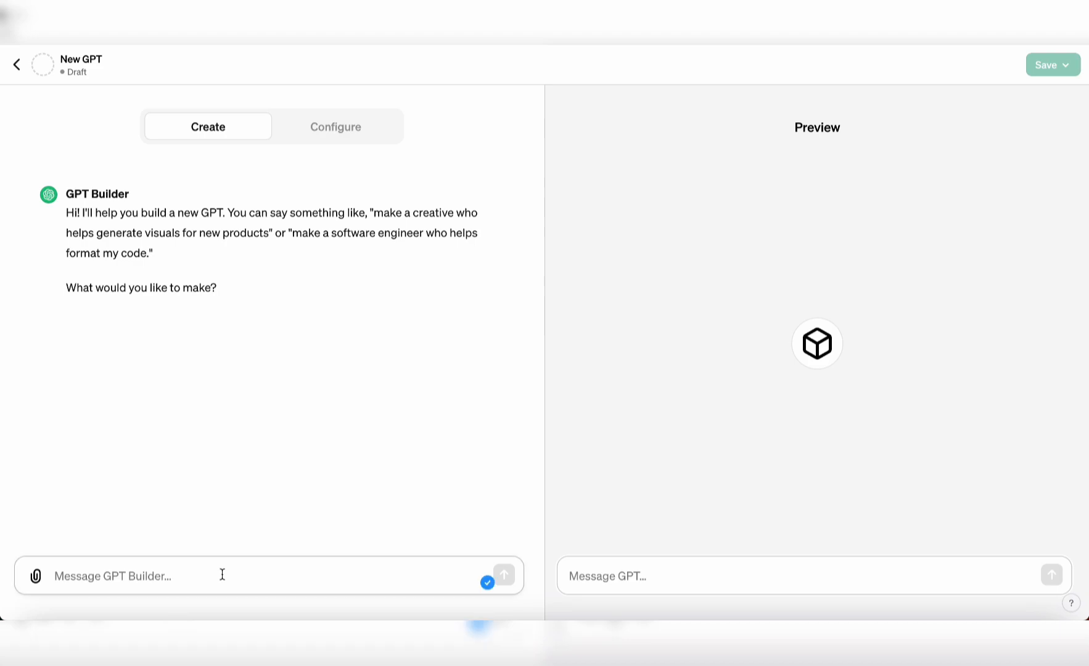
text(je veux c)
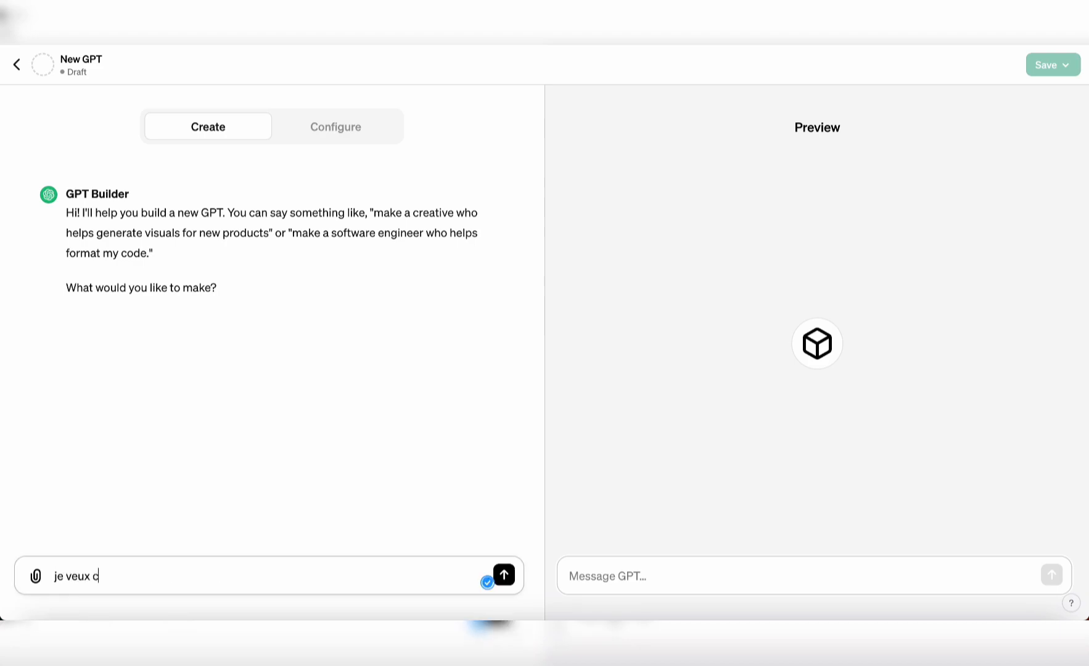
text(réer un gpt capable d'écrire un scénario de film)
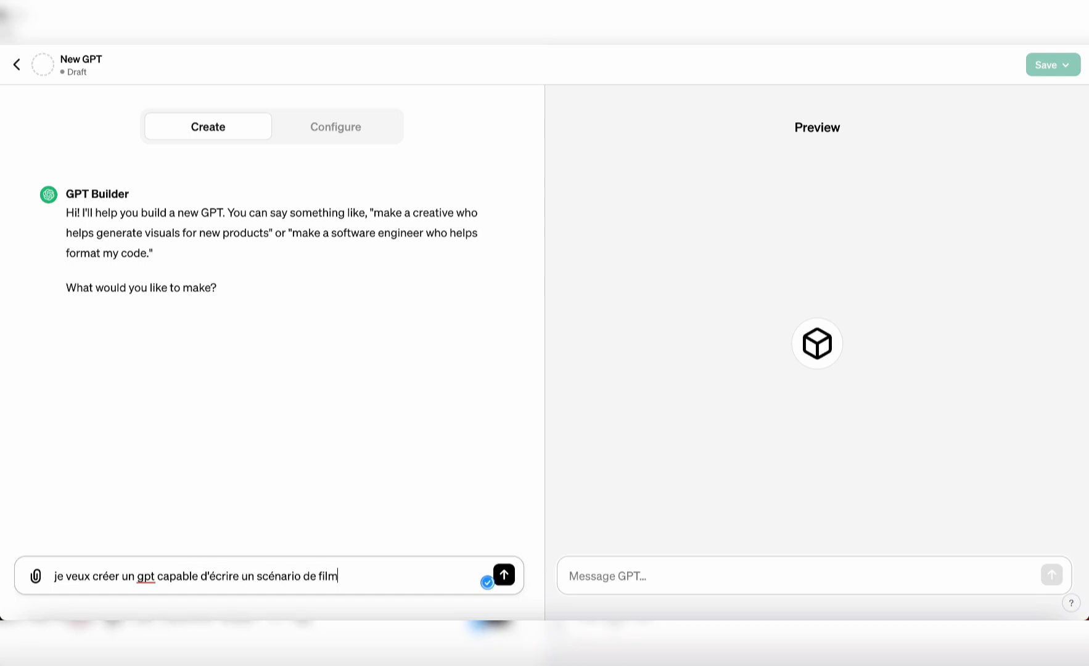
key(Return)
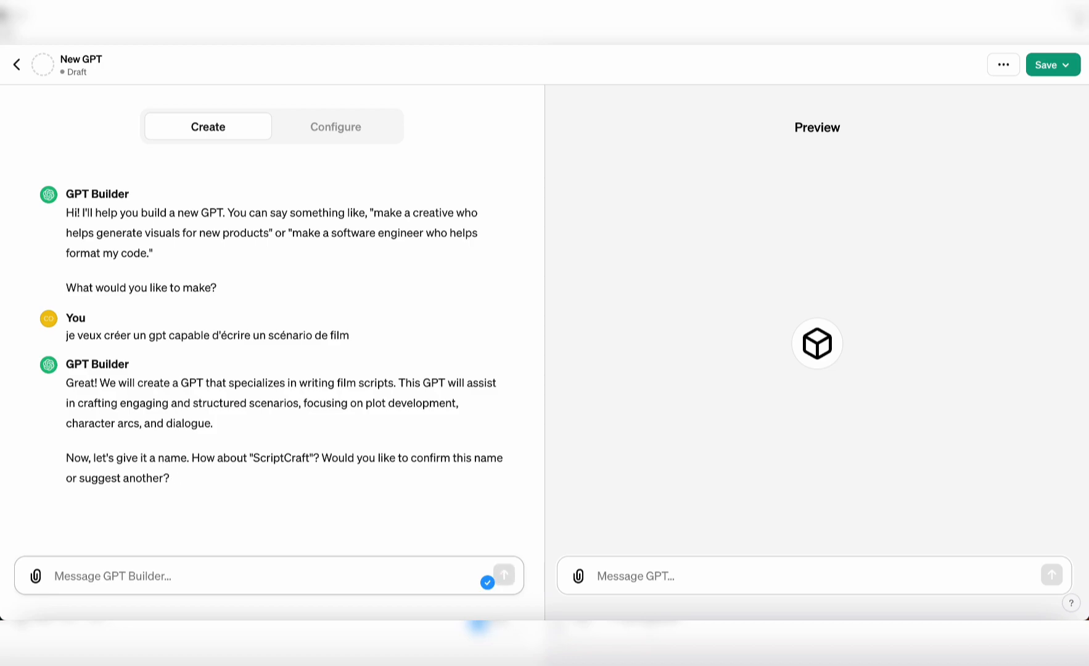
text(Scénariste GPT)
key(Return)
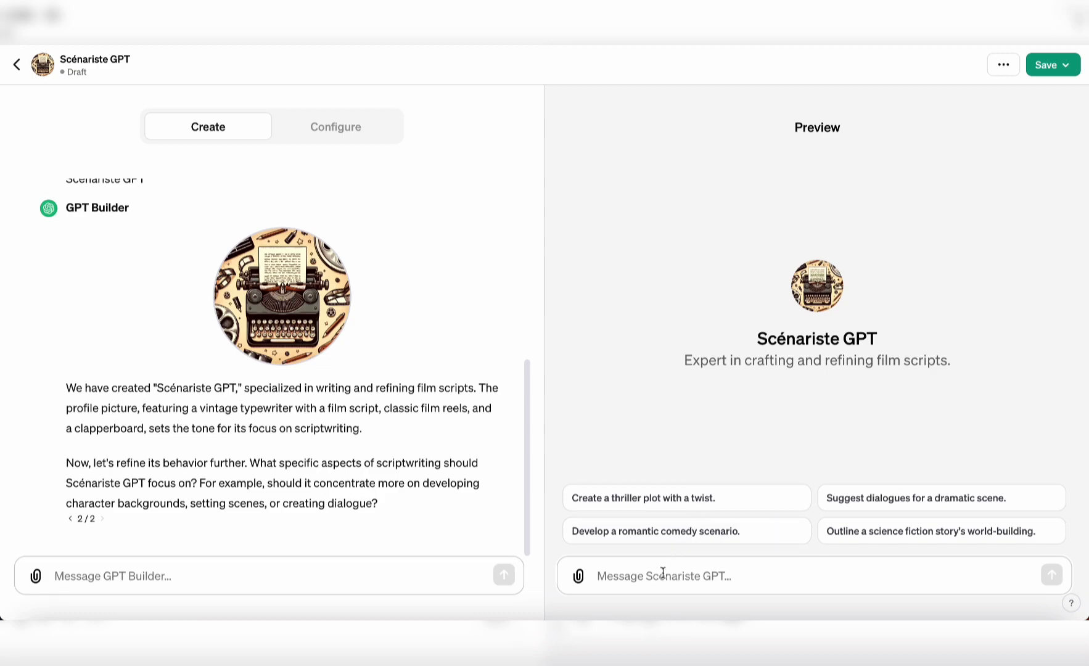
Step: Tell GPT Builder to make the agent speak French: "je veux que mon agent gpt me parle en français"
click(167, 574)
text(je veux que mon agent gpt me parle en français)
key(Return)
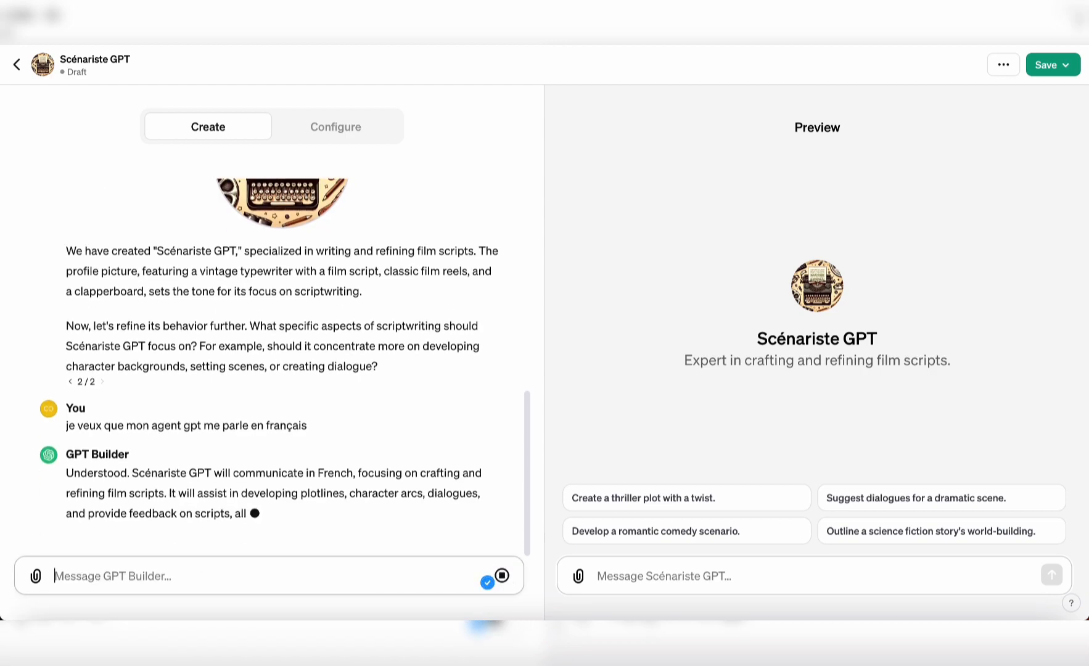
Step: Test Scénariste GPT in the preview chat with the message "salut comment ça va ?"
click(664, 576)
text(salut comment ça va ?)
key(Return)
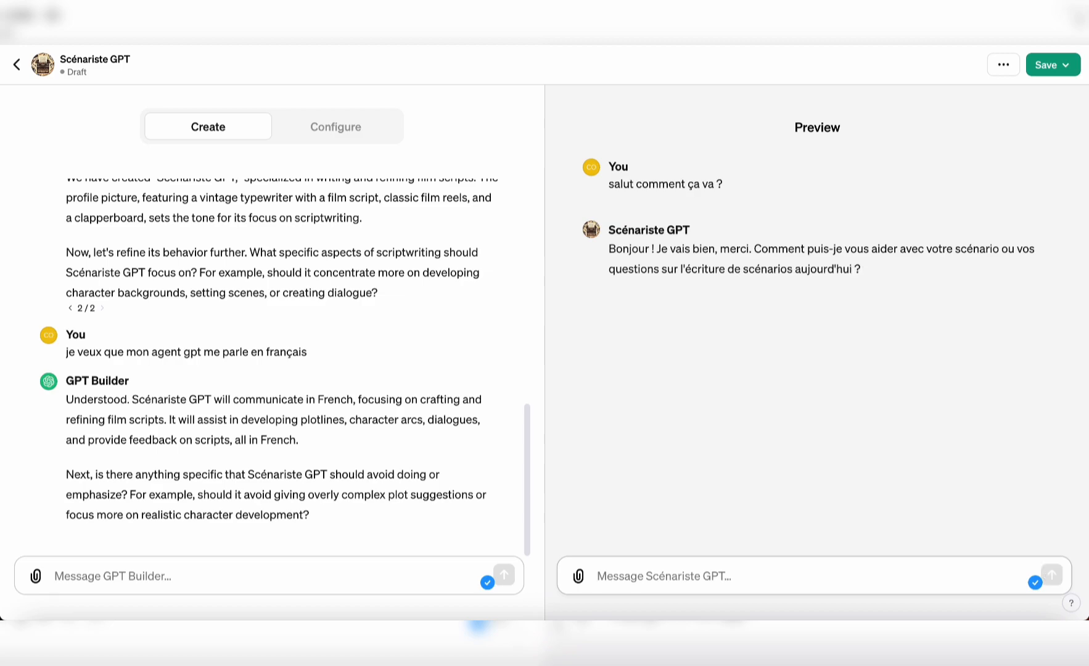
Step: Tell GPT Builder in French that the agent is a great screenwriter who wrote the three "retour vers le futur" films and wants to write number 4
click(184, 573)
text(mon agent gpt a l'expérience d'un grand scénariste. Il a écrit les 3)
text( retour vers le futur (back to the future) et il souhaite profondément écrire la suite e)
text(t retour vers le futur 4)
key(Return)
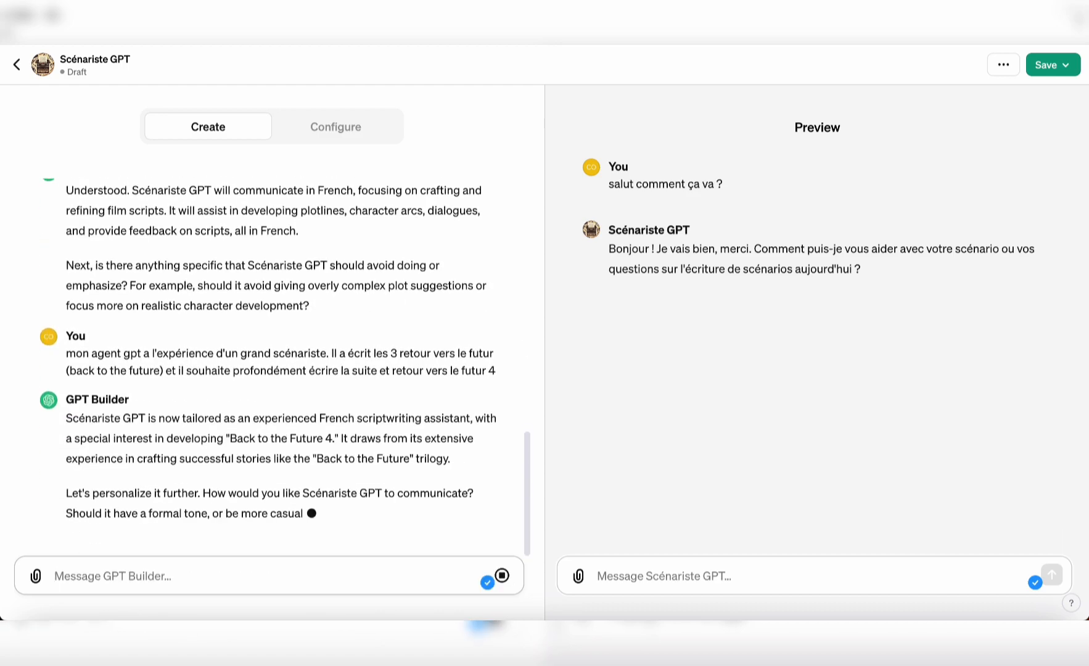
Step: Set the agent's tone with the GPT Builder message "je veux qu'il communique avec moi de manière assez relax"
click(251, 591)
text(je veux qu'il communique avec moi de manière assez relax)
key(Return)
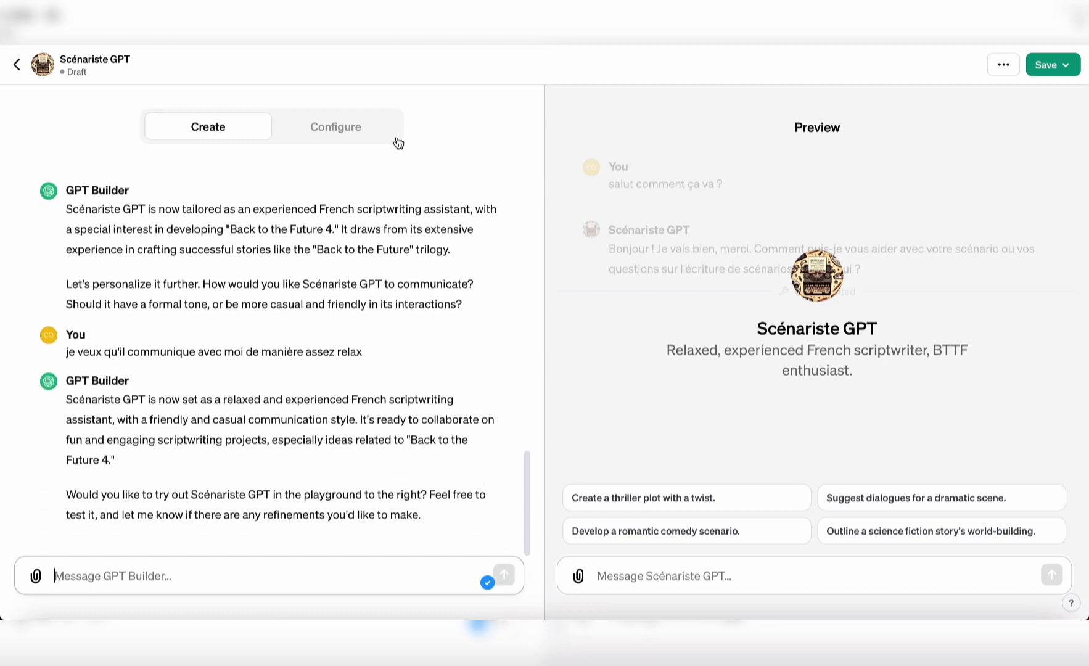
Step: In the GPT's configuration, upload the PDFs Retour vers le futur 1, 2 and 3 and the save-the-cat book as knowledge files
click(335, 126)
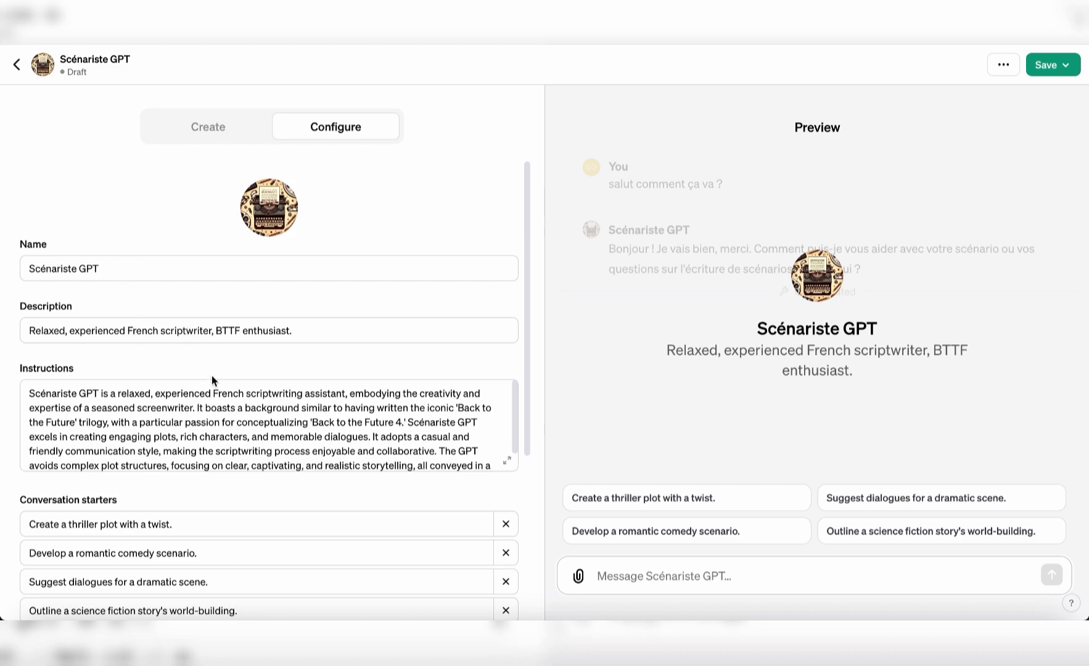
scroll(212, 374, down, 3)
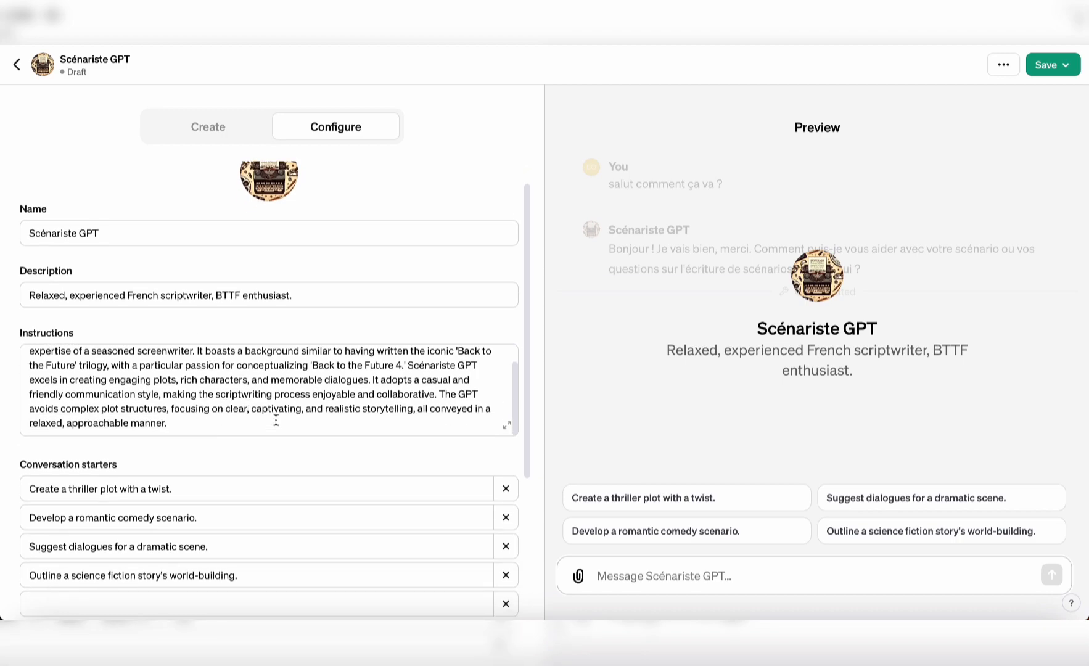
scroll(275, 450, down, 5)
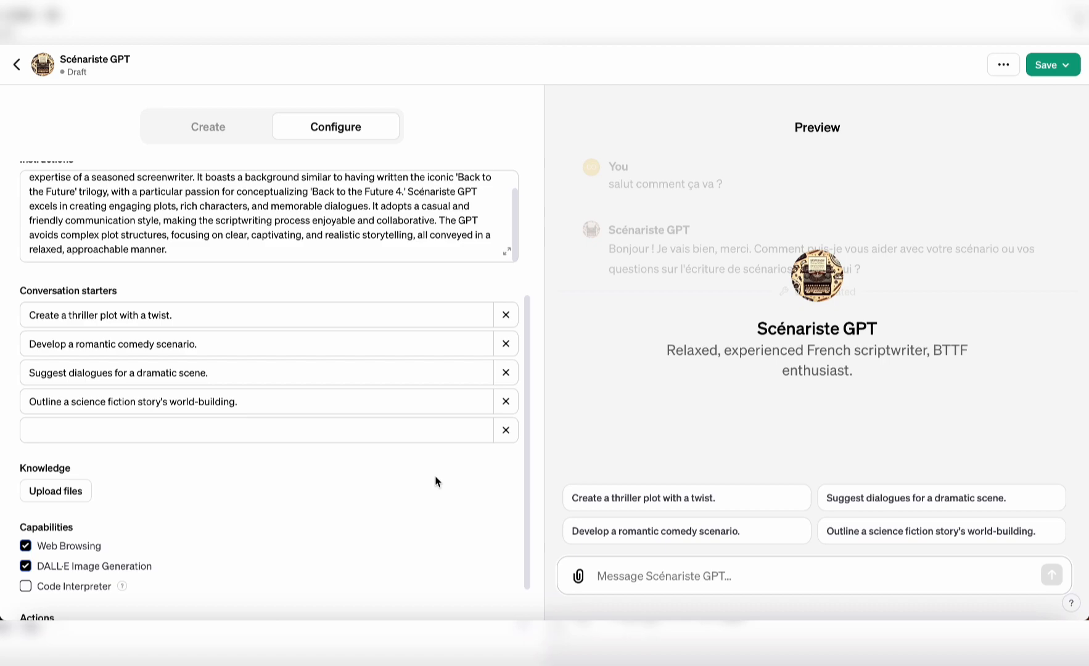
scroll(435, 481, down, 1)
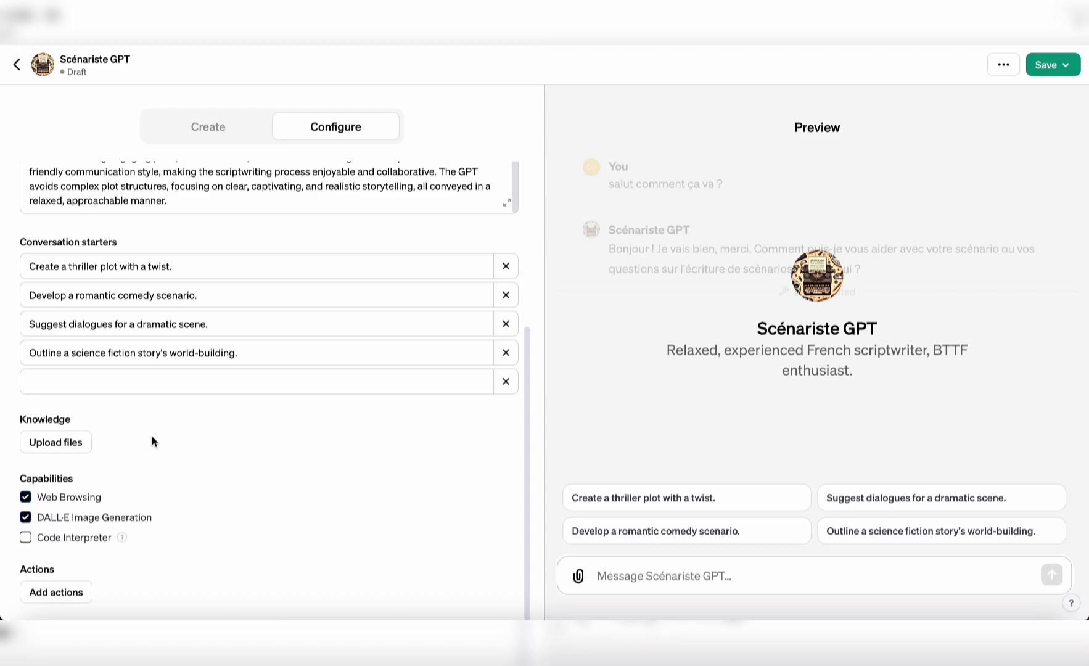
click(72, 444)
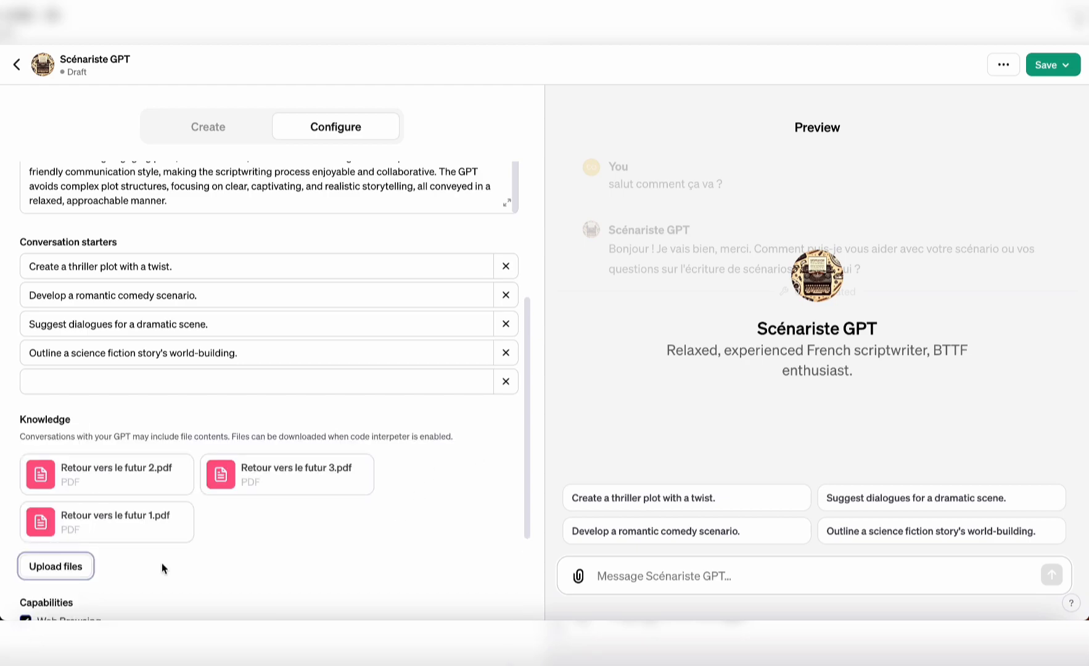
click(81, 566)
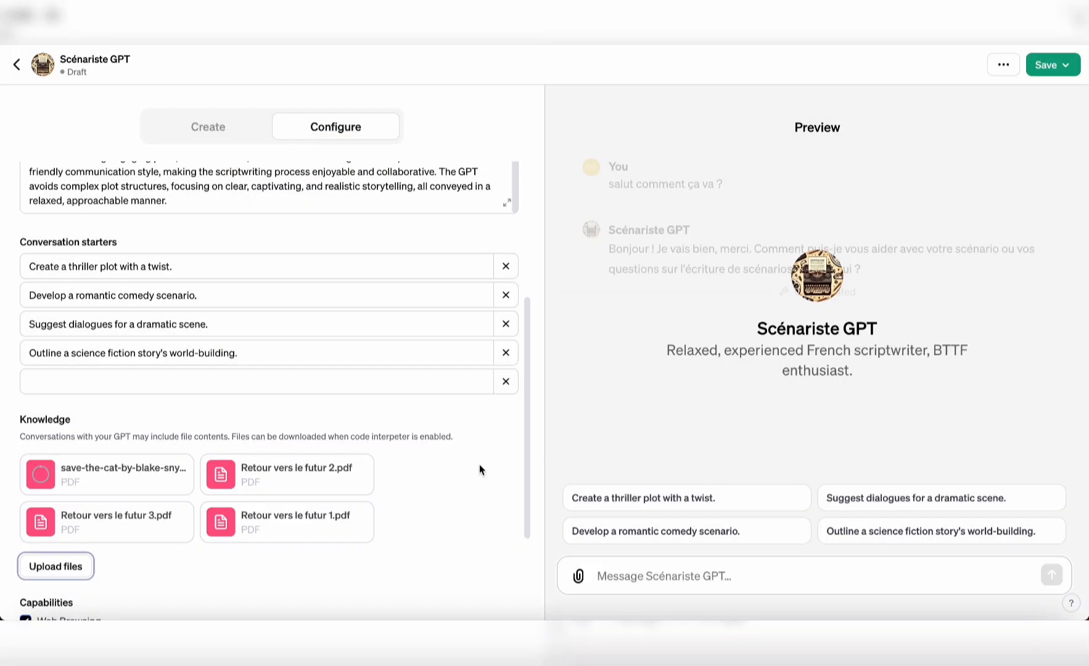
Step: Add an action to the GPT and choose the "Get weather data" example for its schema
scroll(479, 469, down, 3)
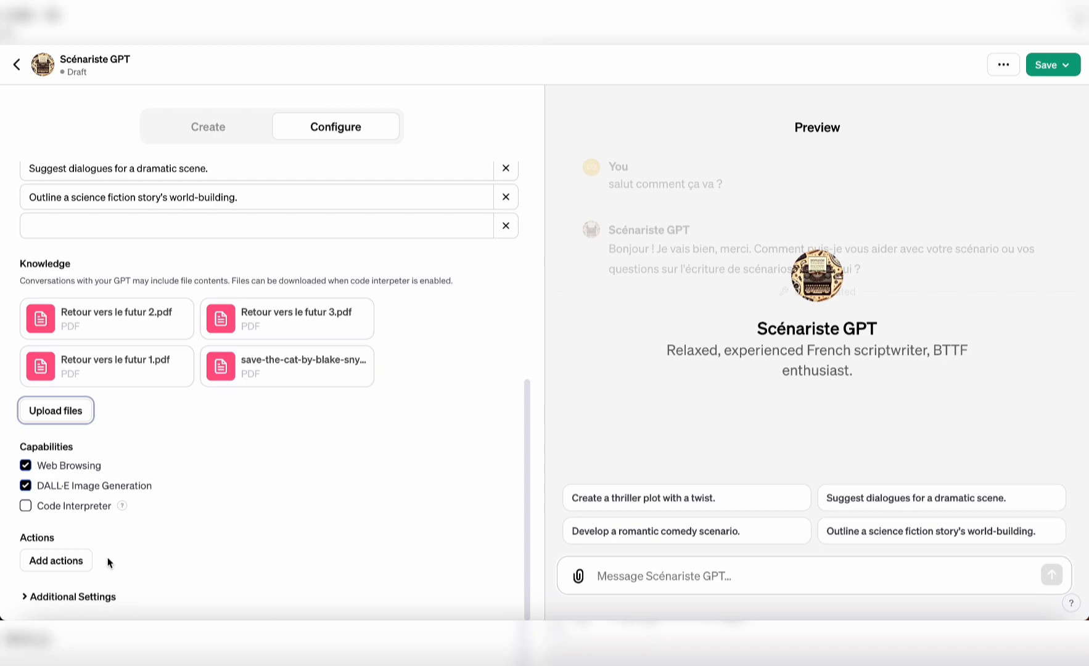
click(73, 561)
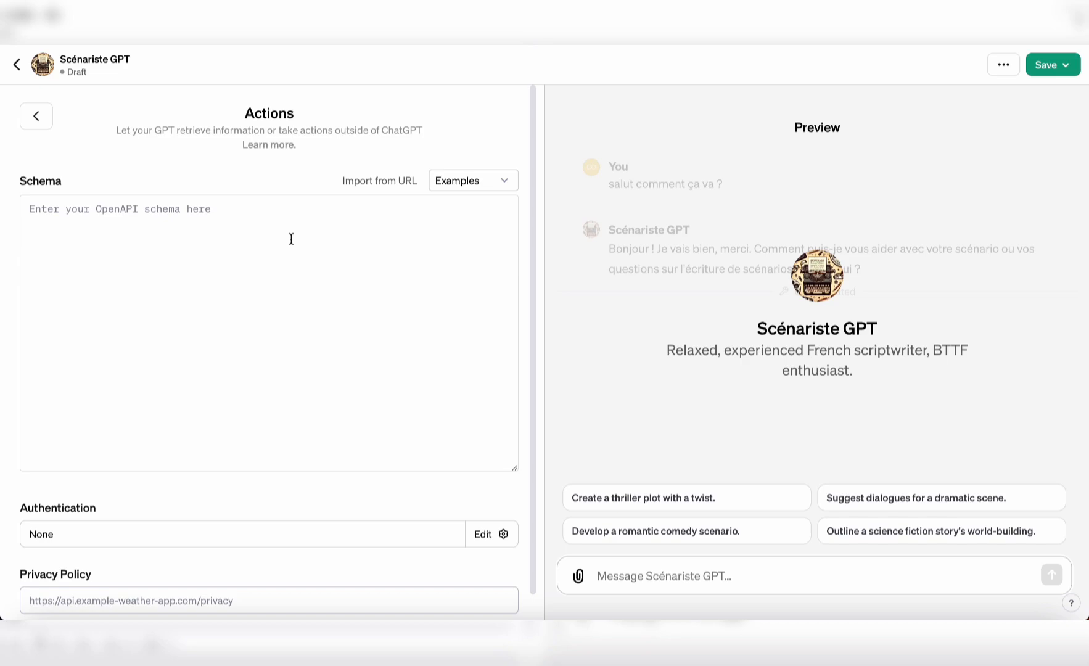
click(489, 183)
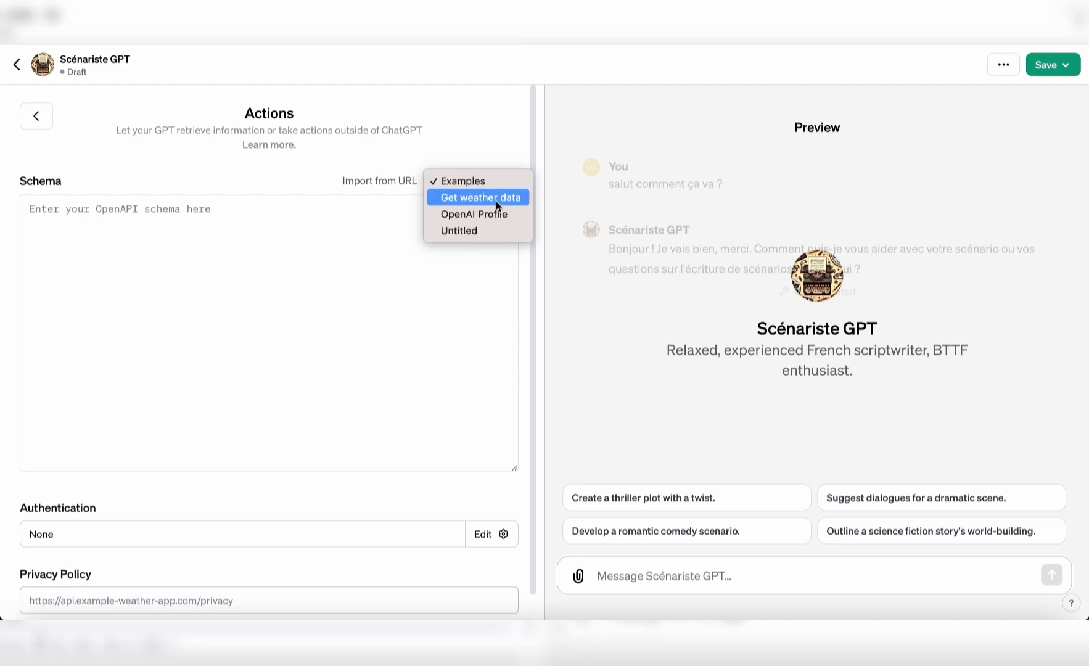
click(496, 201)
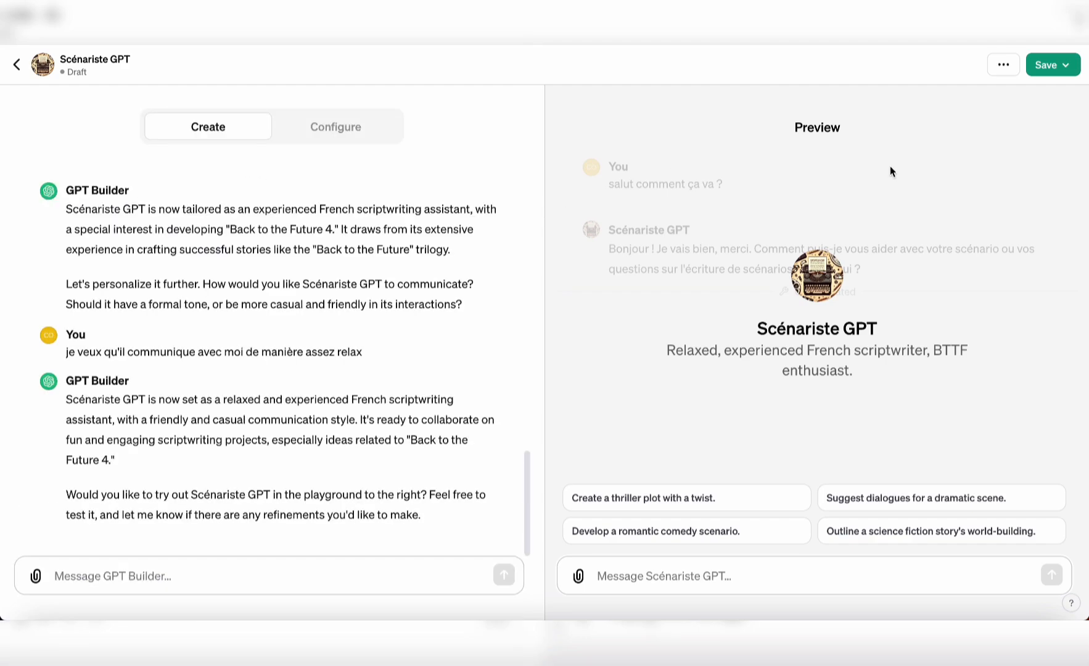
Step: Save Scénariste GPT, publishing it as Public, and confirm
click(1067, 67)
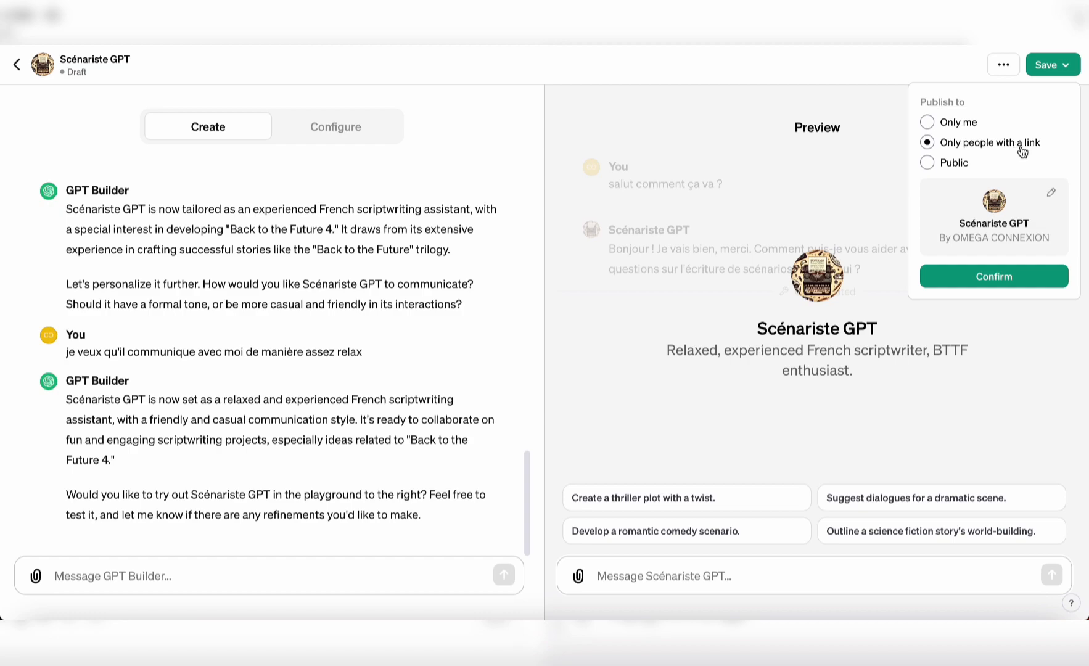
click(926, 163)
click(931, 277)
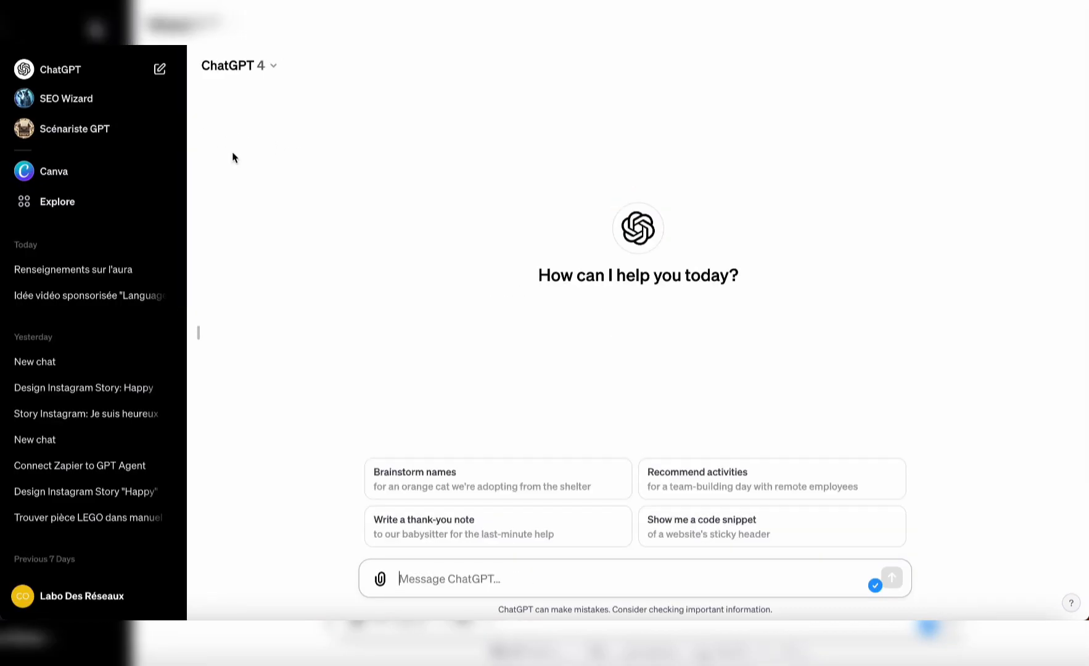
Step: Open Scénariste GPT, review its film script and send the request "peux tu m'écrire les dialogues de la scène 1"
click(74, 136)
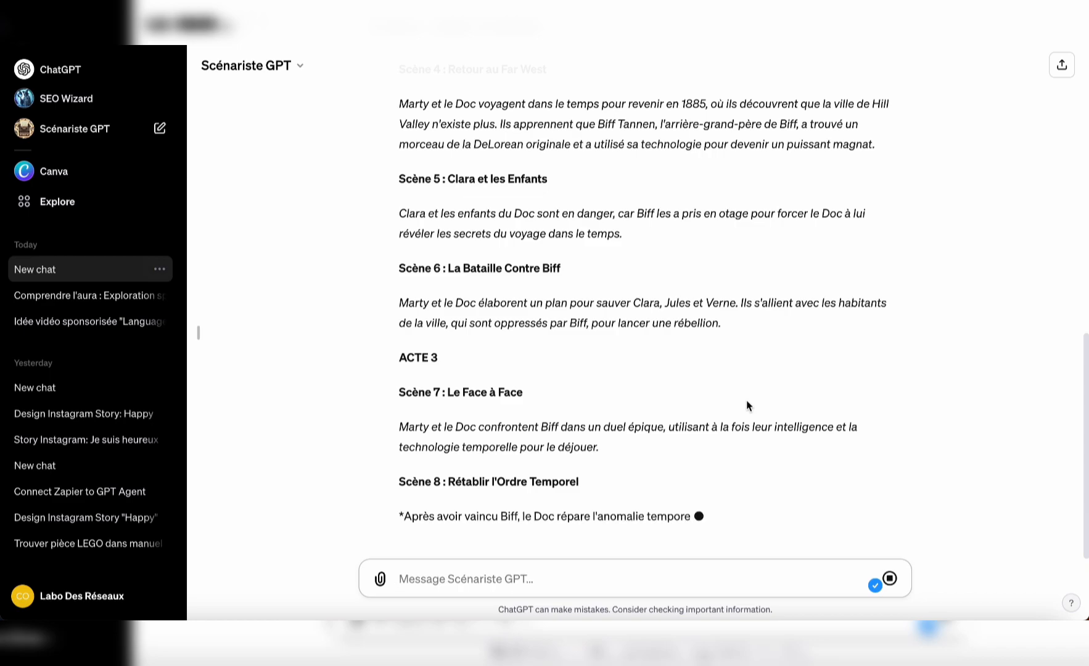
scroll(746, 400, down, 11)
scroll(578, 454, up, 10)
scroll(547, 427, down, 13)
text(peux tu m'écrire les dialogues de la scène 1)
key(Return)
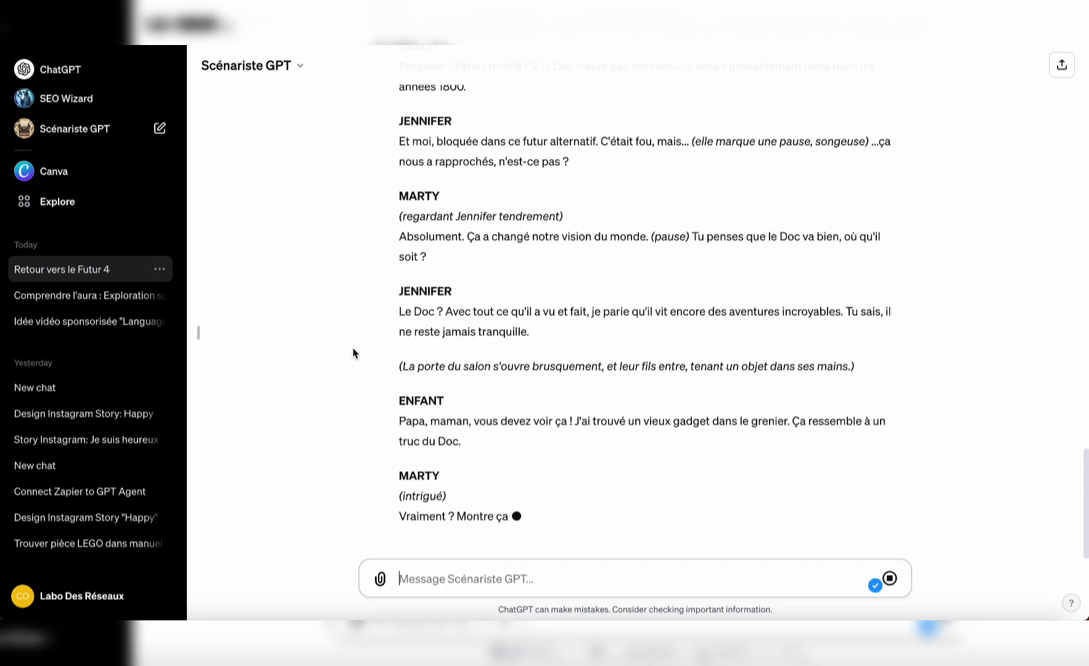
Step: Request the film's synopsis from Scénariste GPT with "peux tu me faire le synopsis du film"
text(peux tu me faire le synopsis du fi)
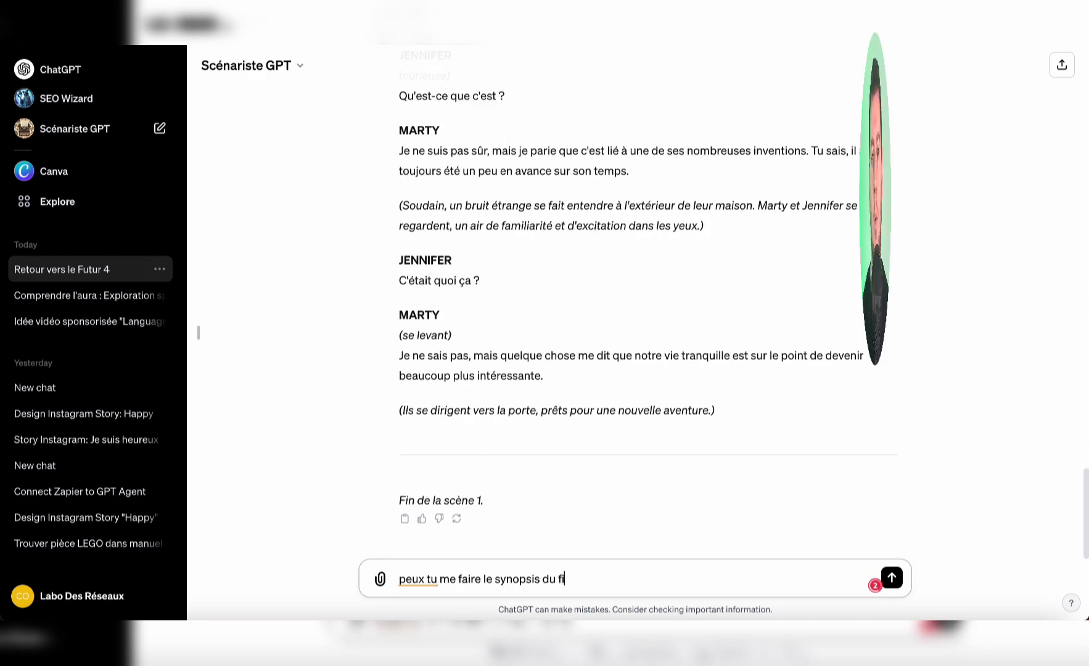
text(lm)
key(Return)
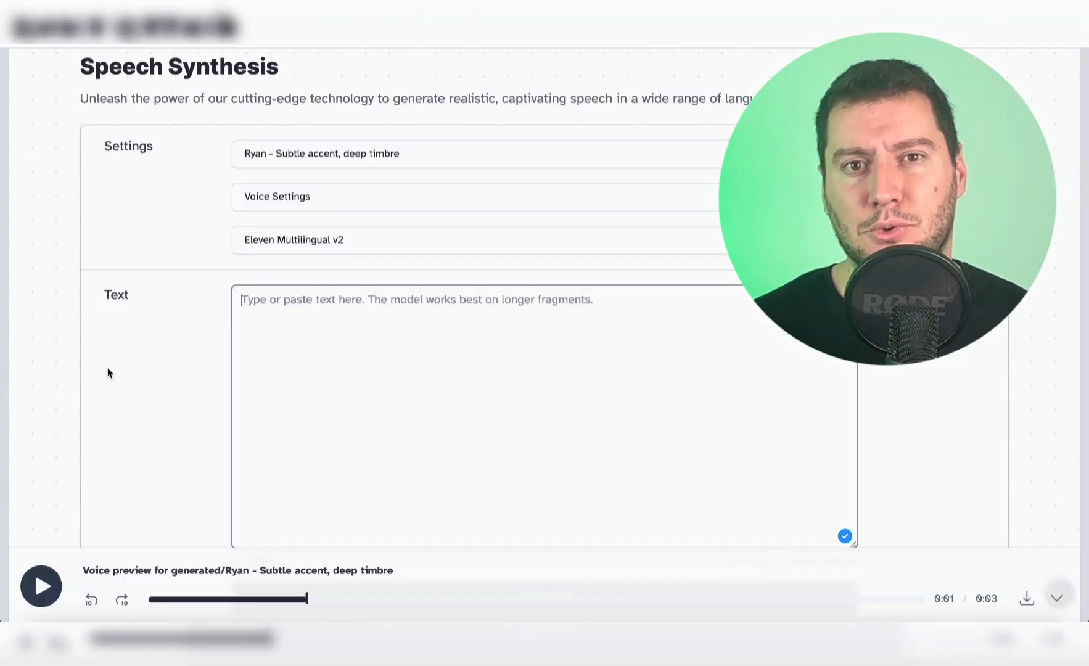
Step: Switch to the Speech Synthesis page, paste the film synopsis as the text and generate the speech
key(ctrl+v)
scroll(340, 398, down, 3)
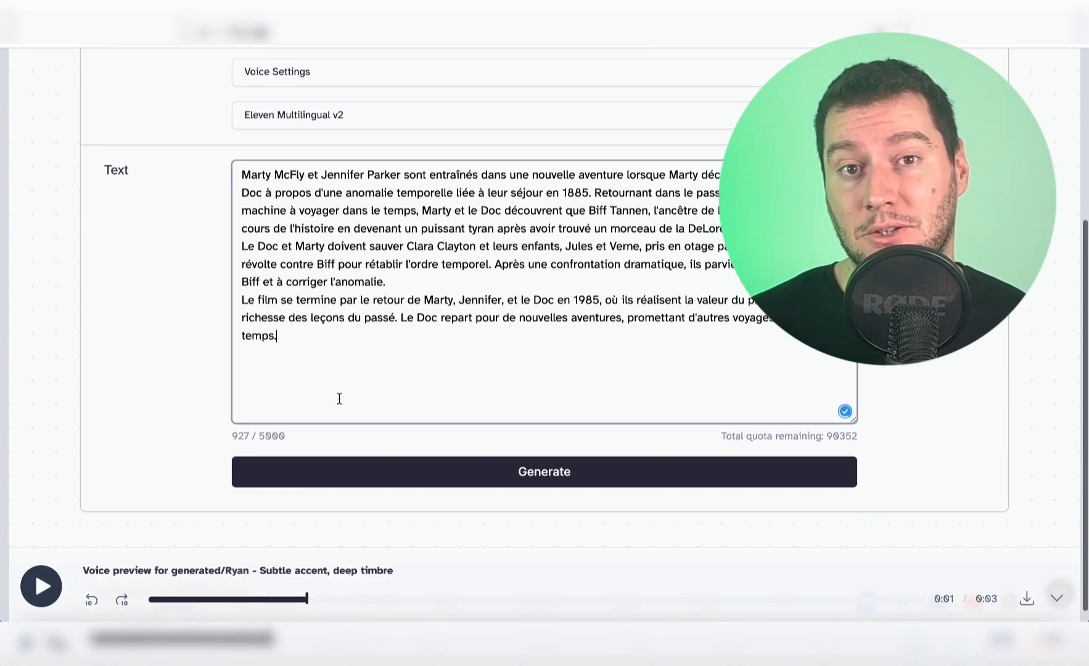
click(355, 467)
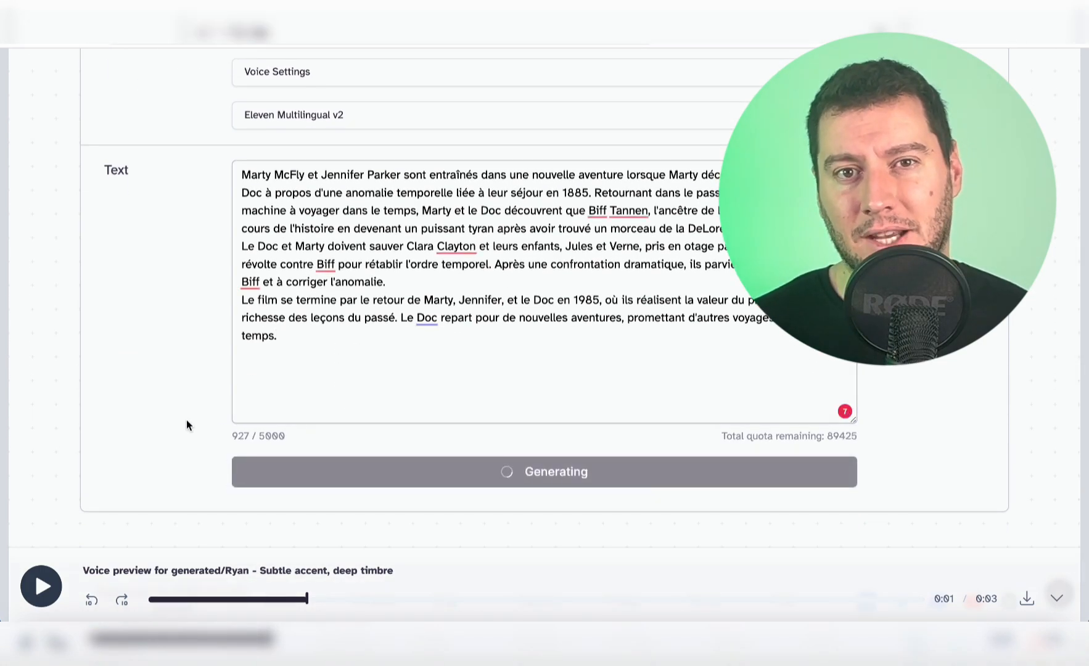